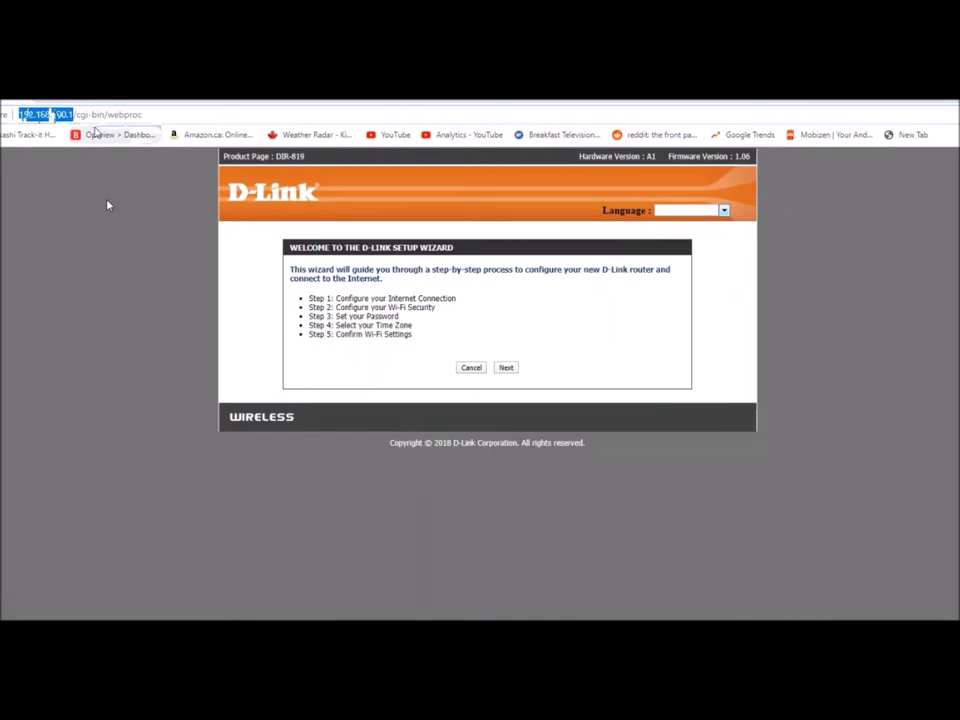
Bring the Command Prompt ping results for 192.168.100.1 to the front.
key(alt+Tab)
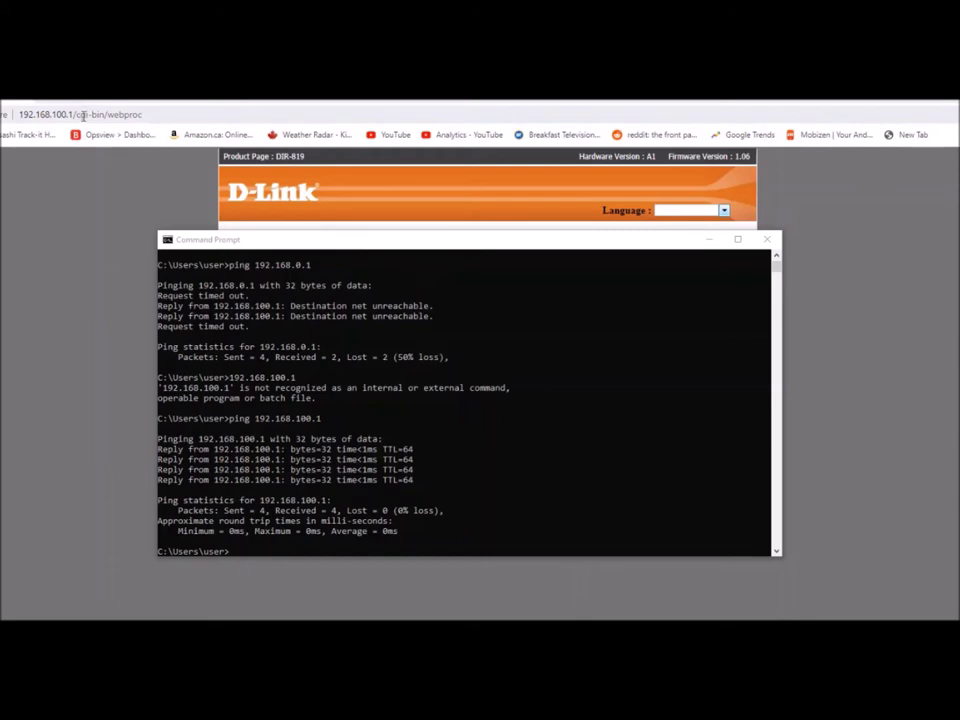
Bring the D-Link Setup Wizard page forward and highlight the 192.168.100.1 address in the URL.
click(84, 115)
click(106, 115)
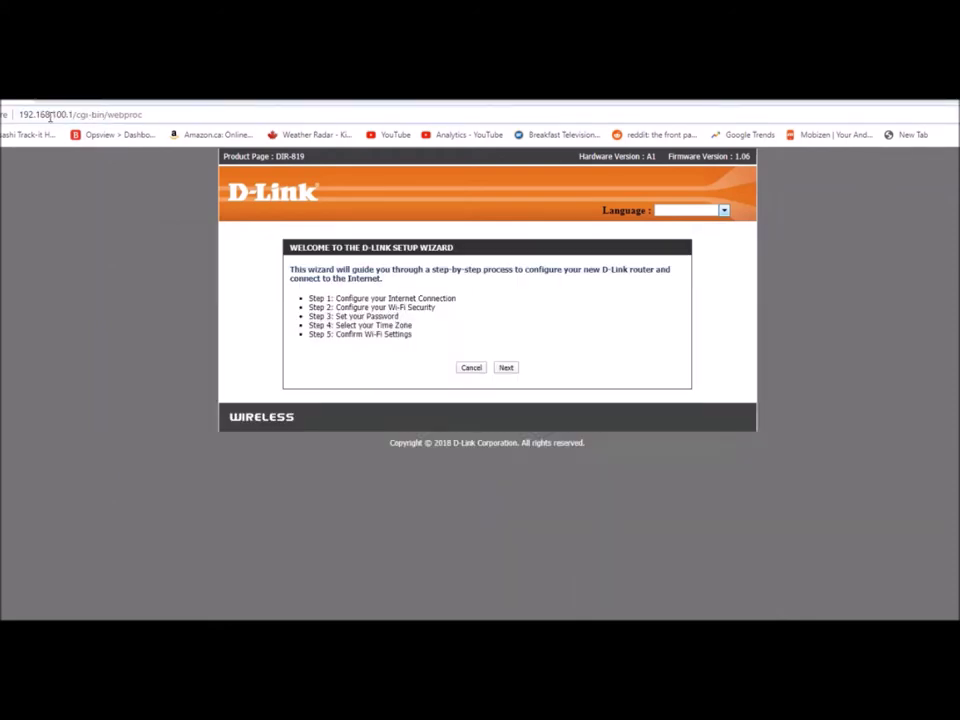
drag(19, 115, 88, 115)
click(88, 115)
drag(72, 115, 10, 115)
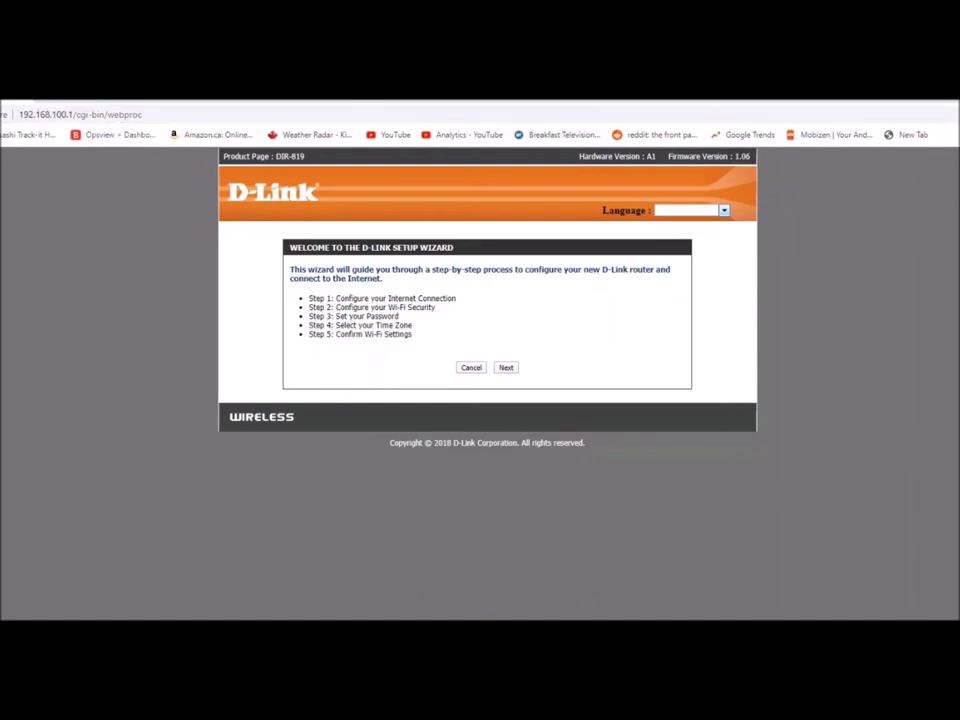
Show the 192.168.100.1 ping replies in Command Prompt, then return to the Setup Wizard.
key(alt+Tab)
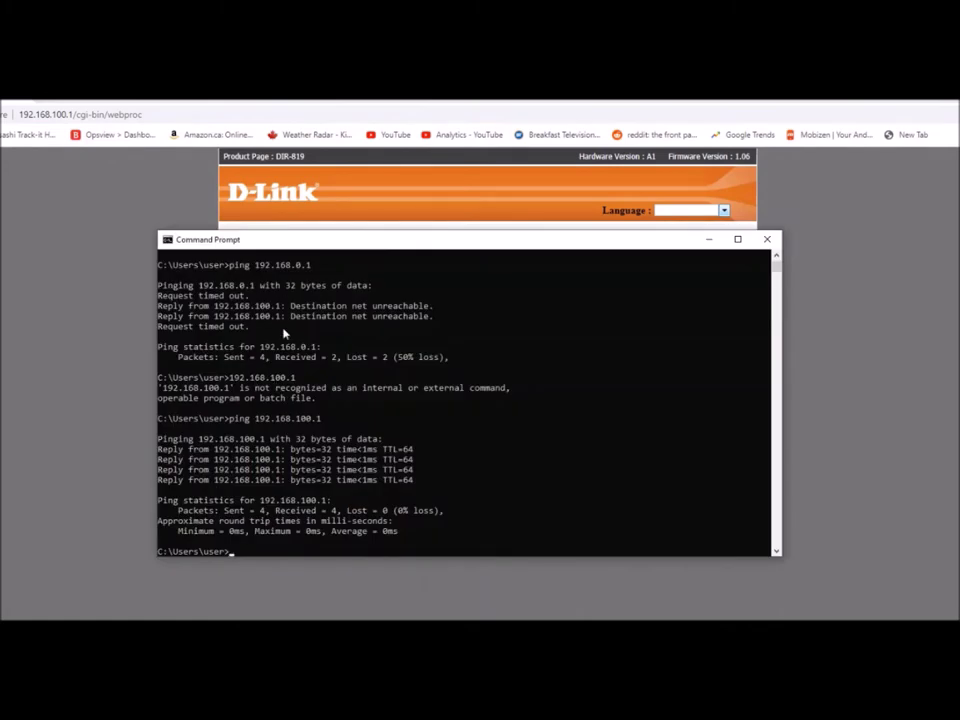
scroll(285, 336, up, 1)
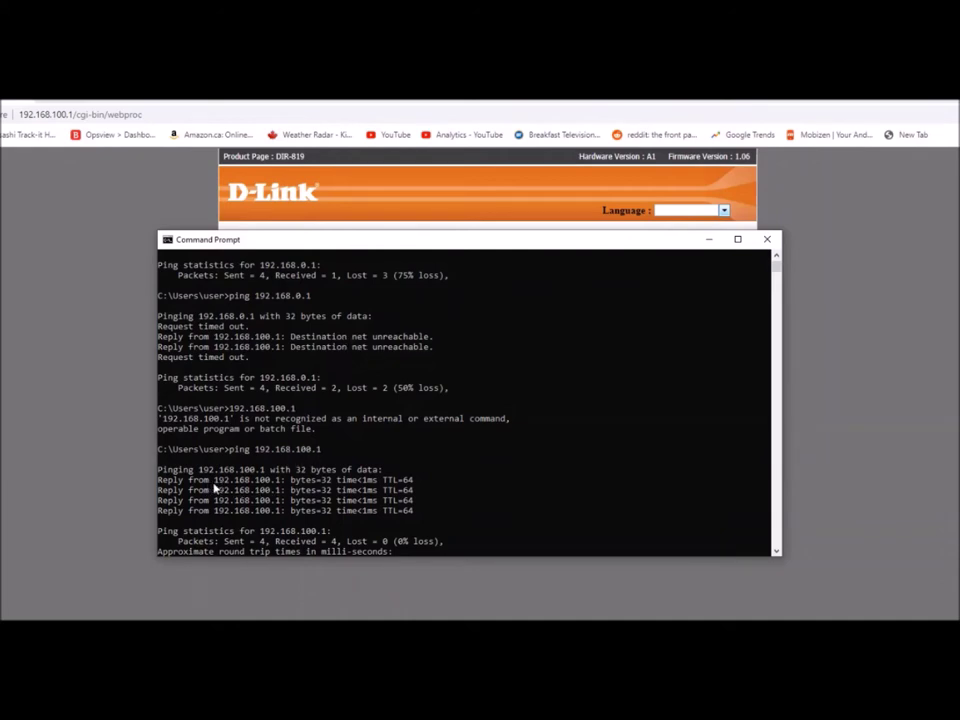
drag(212, 481, 286, 485)
click(55, 408)
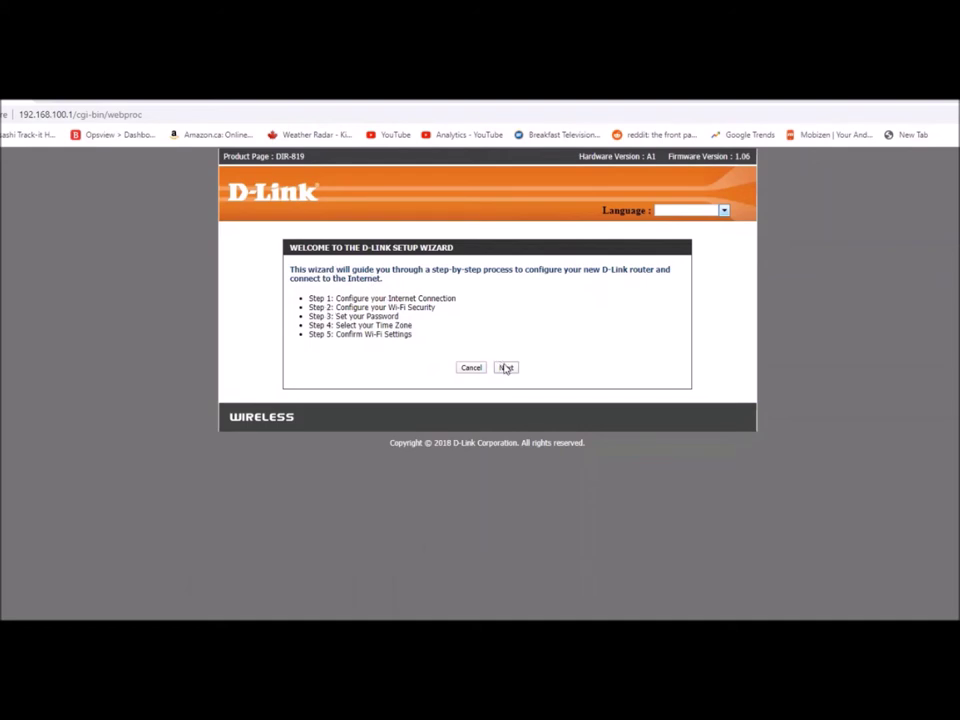
Advance past the welcome page and Step 1 connection detection to the Wi-Fi security step.
click(506, 368)
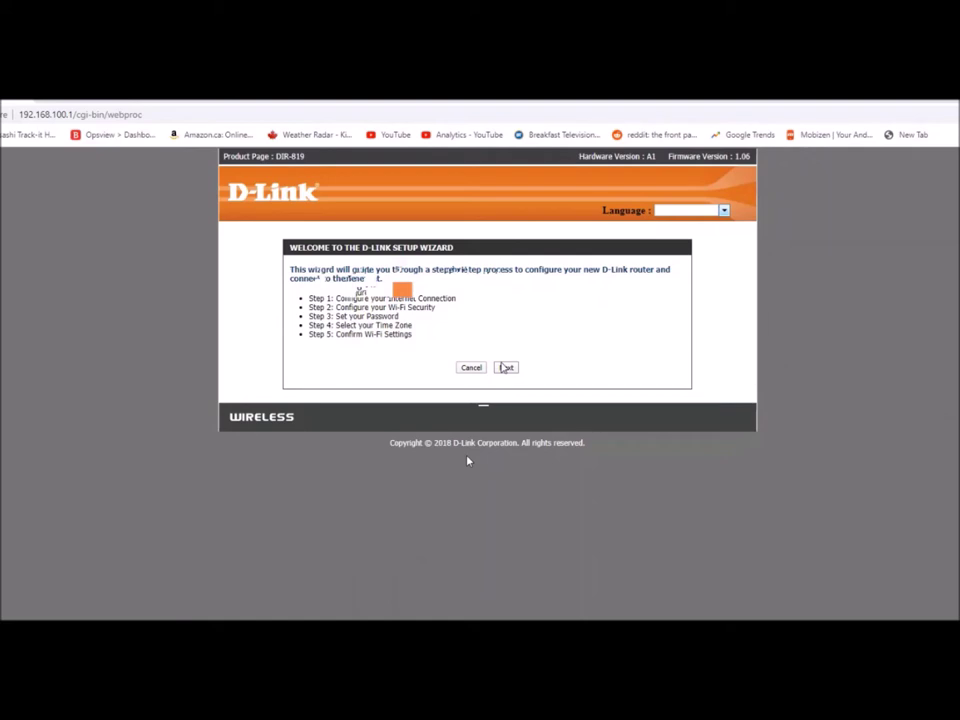
click(506, 367)
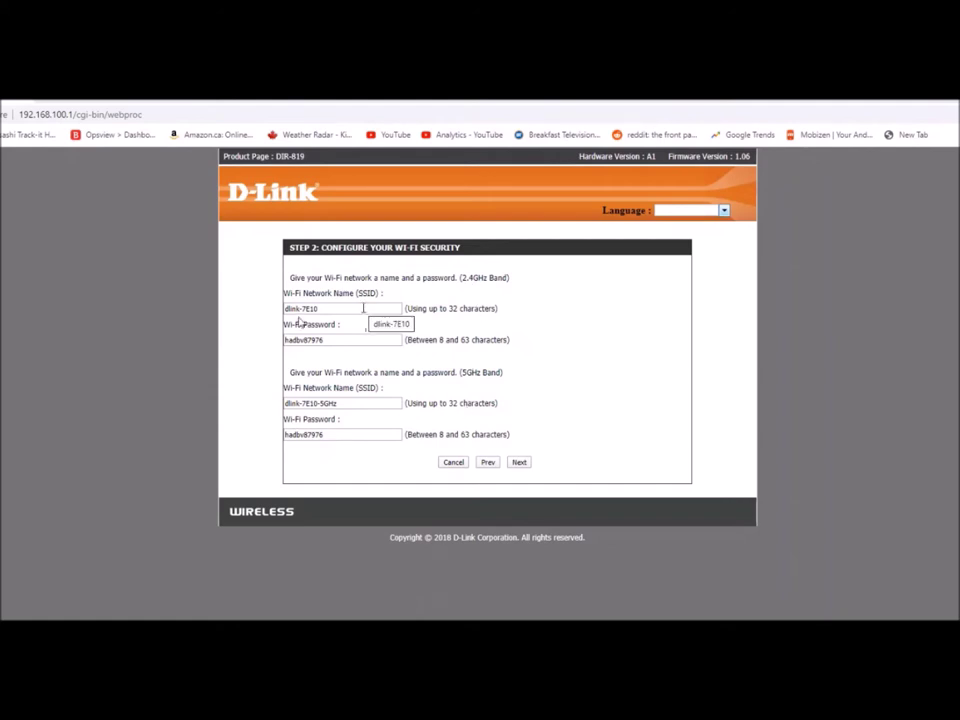
Rename the 2.4 GHz network to DIR-819-AC750-2.4.
click(351, 309)
key(ctrl+a)
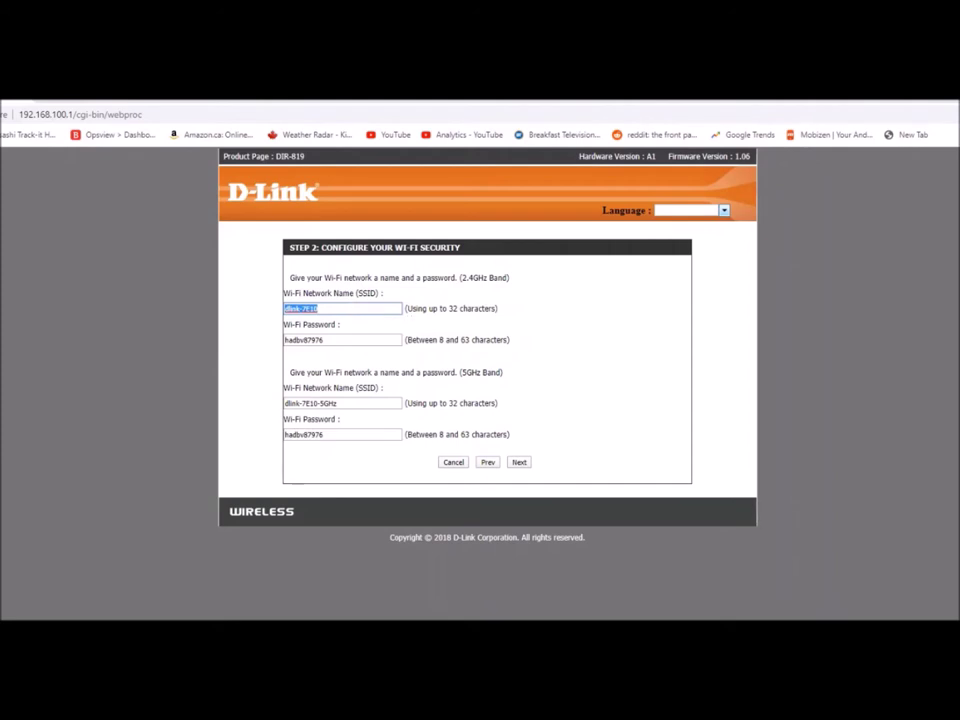
text(DIR-819-AC750-2.4)
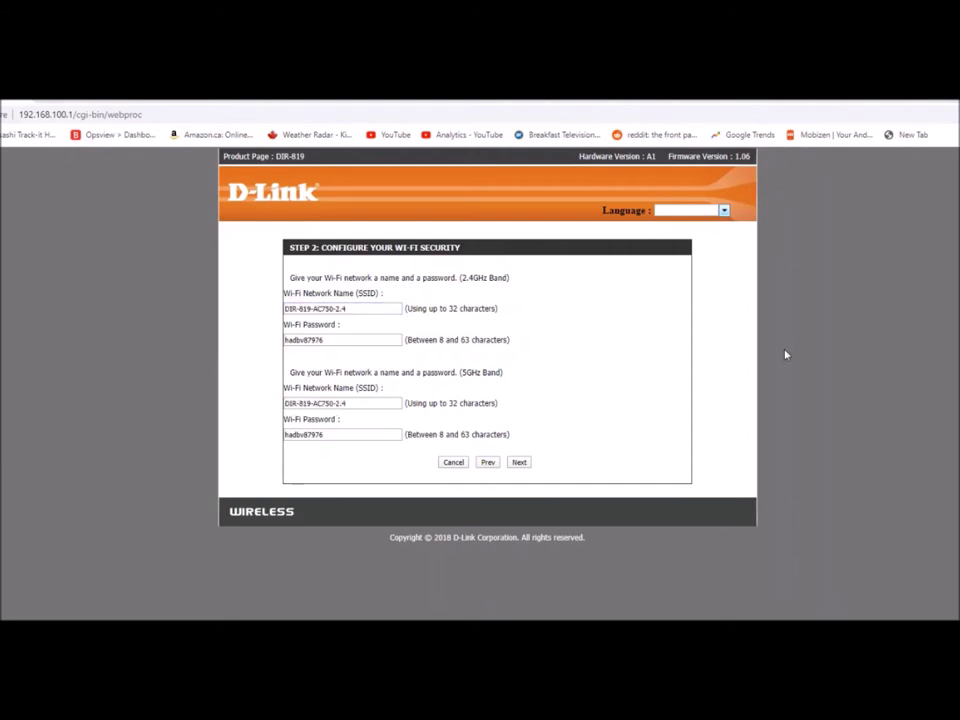
mouse_move(347, 308)
mouse_down()
mouse_move(279, 308)
mouse_move(341, 313)
mouse_up()
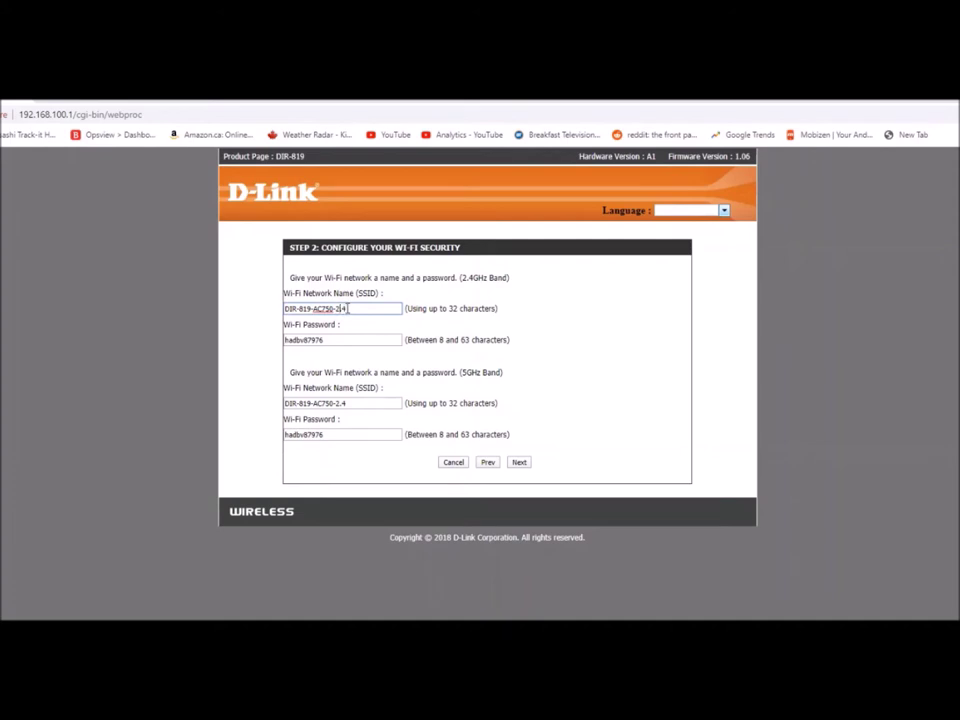
click(349, 308)
Give the 2.4 GHz and 5 GHz networks the same new Wi-Fi password, then continue.
drag(336, 339, 206, 339)
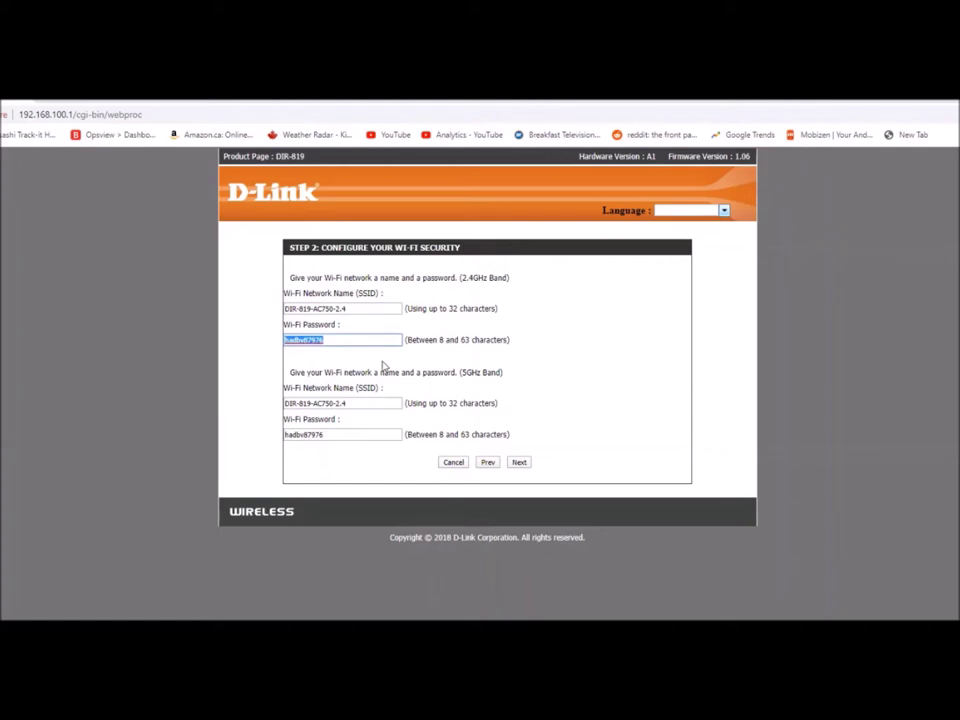
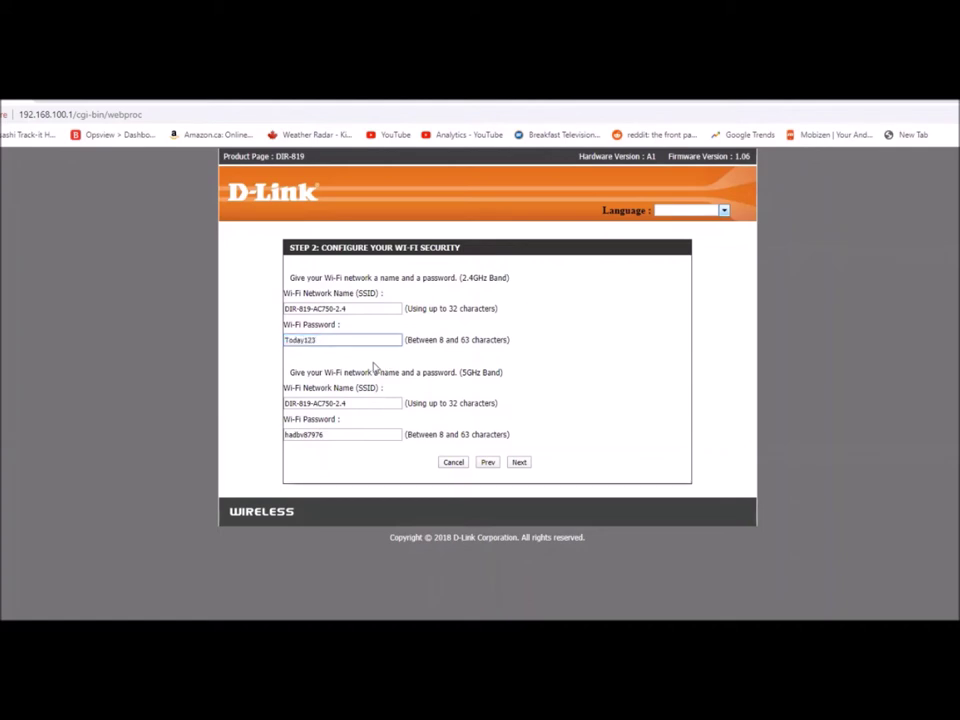
double_click(330, 435)
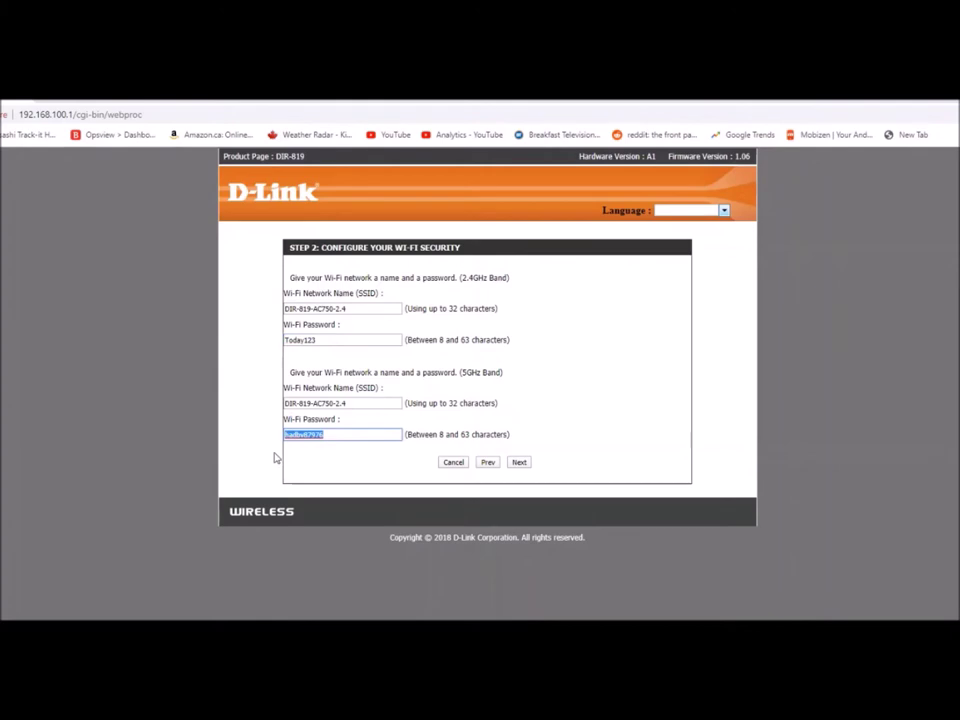
click(519, 462)
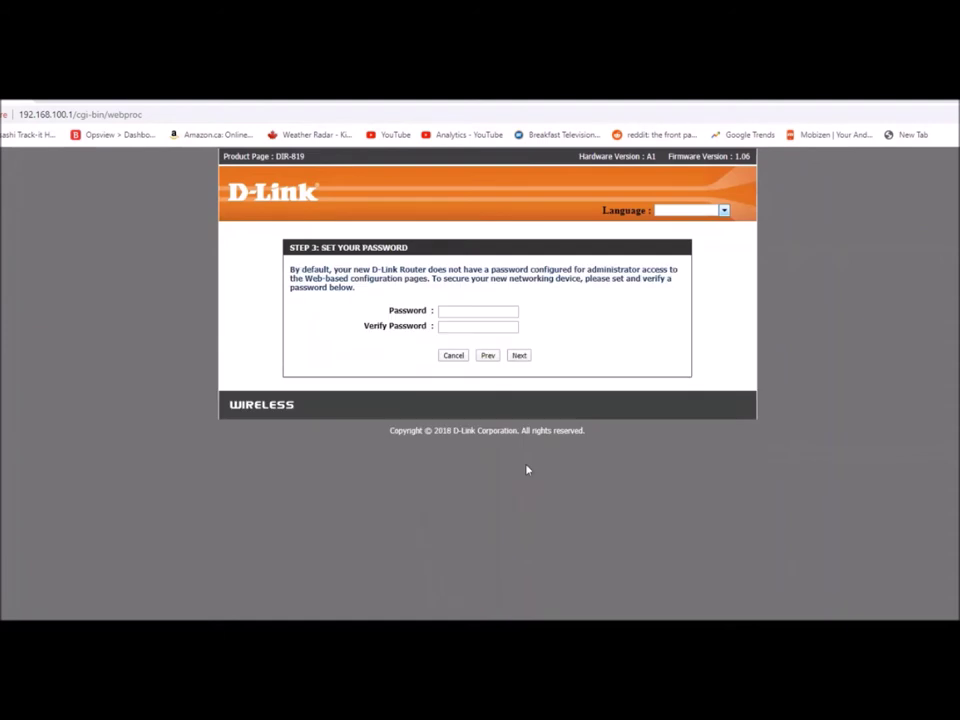
Attempt to continue without an admin password and dismiss the empty-password warning.
click(454, 309)
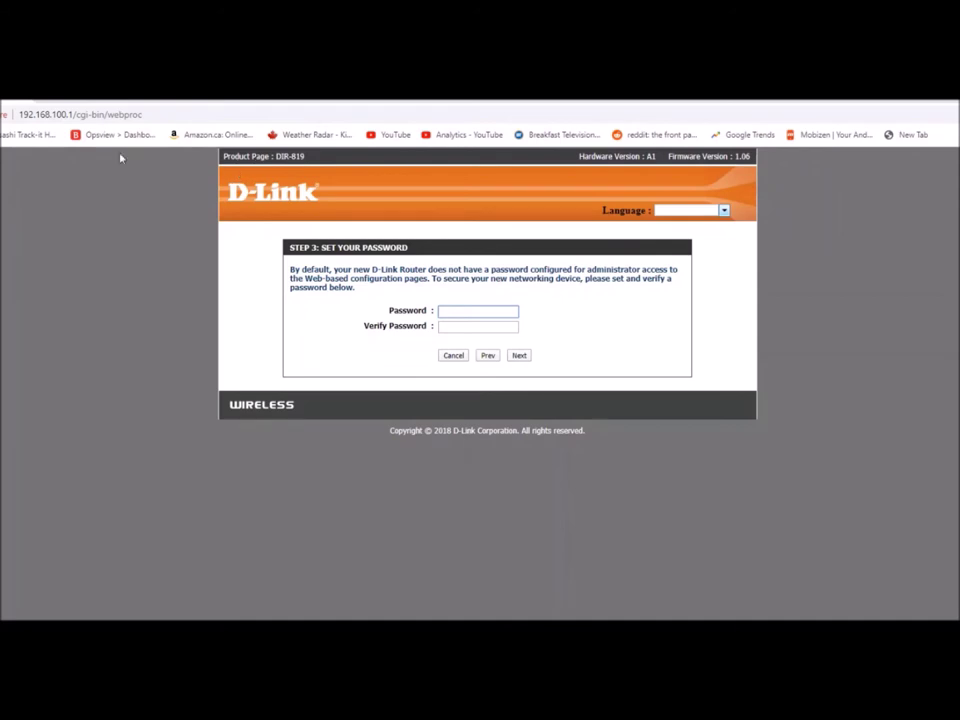
drag(73, 114, 12, 88)
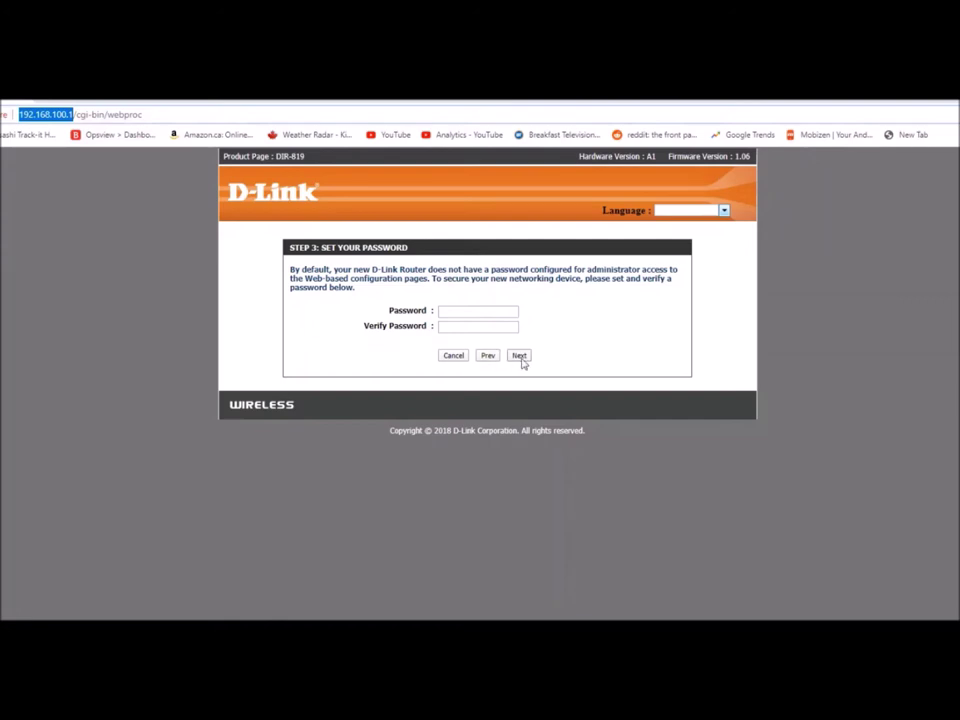
click(520, 357)
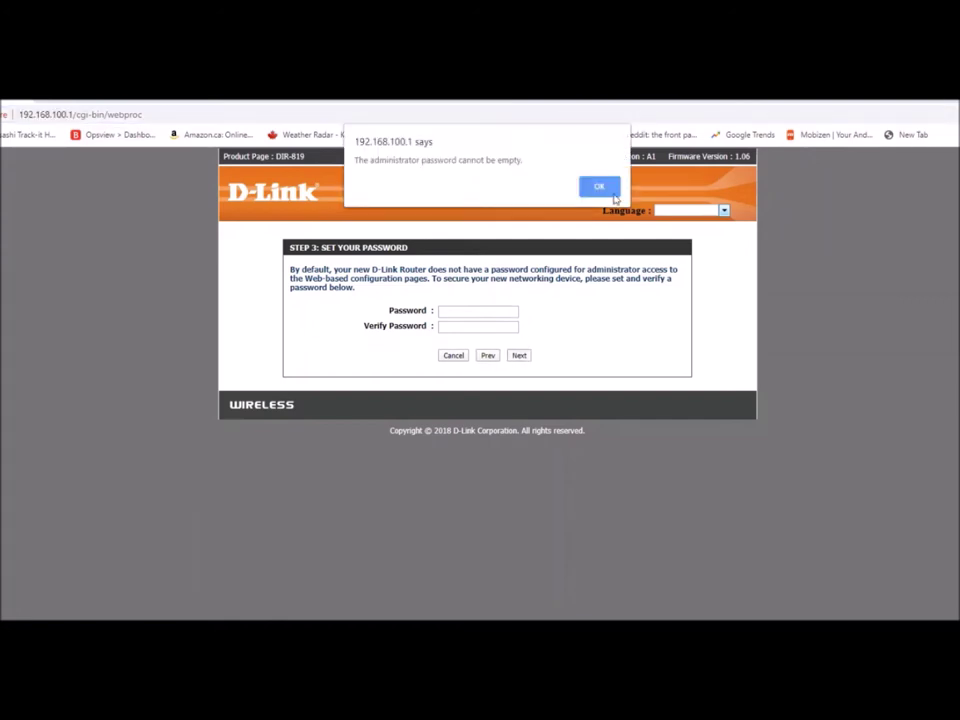
click(600, 187)
Enter and verify the administrator password, then submit to reach the time zone step.
click(477, 311)
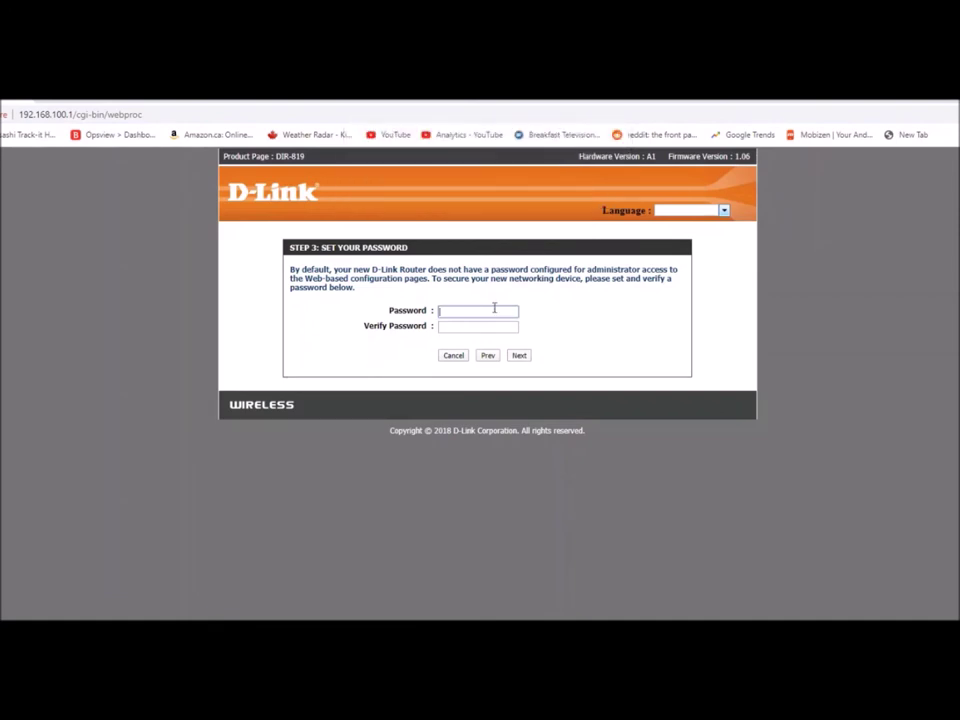
text(********)
key(Tab)
text(********)
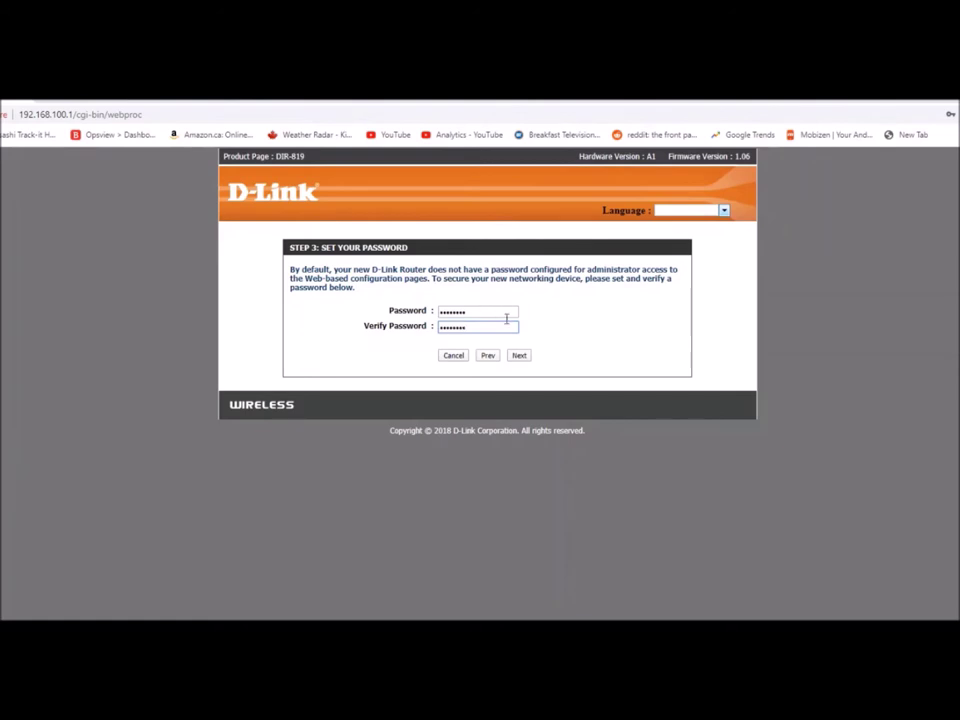
key(Return)
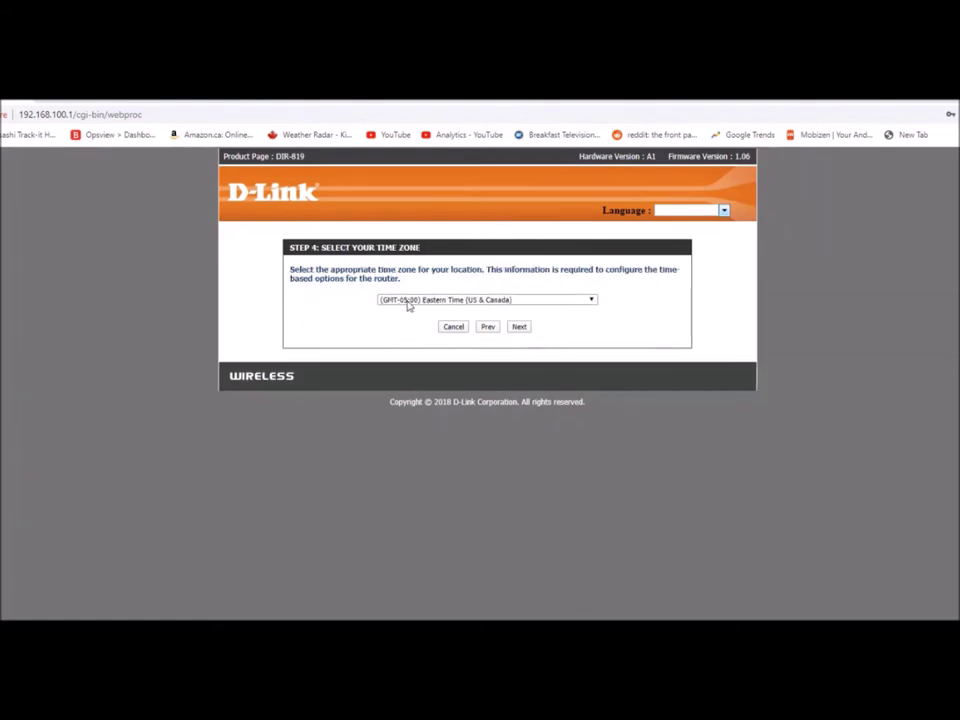
Keep GMT-05:00 Eastern Time, accept the Wi-Fi summary, and save the wizard settings.
click(515, 327)
click(522, 329)
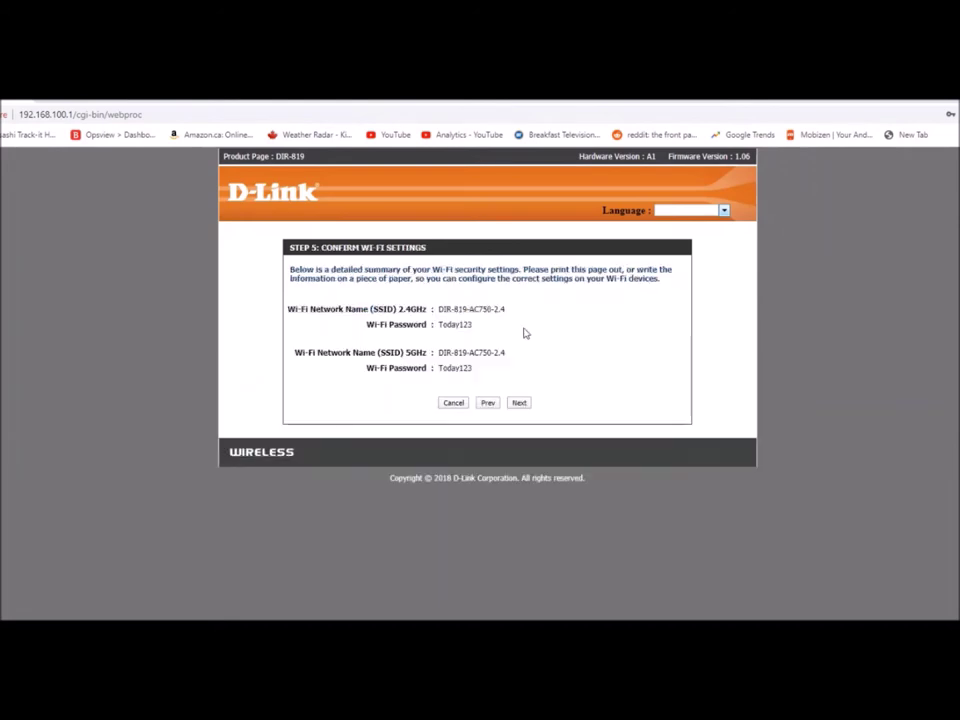
click(519, 404)
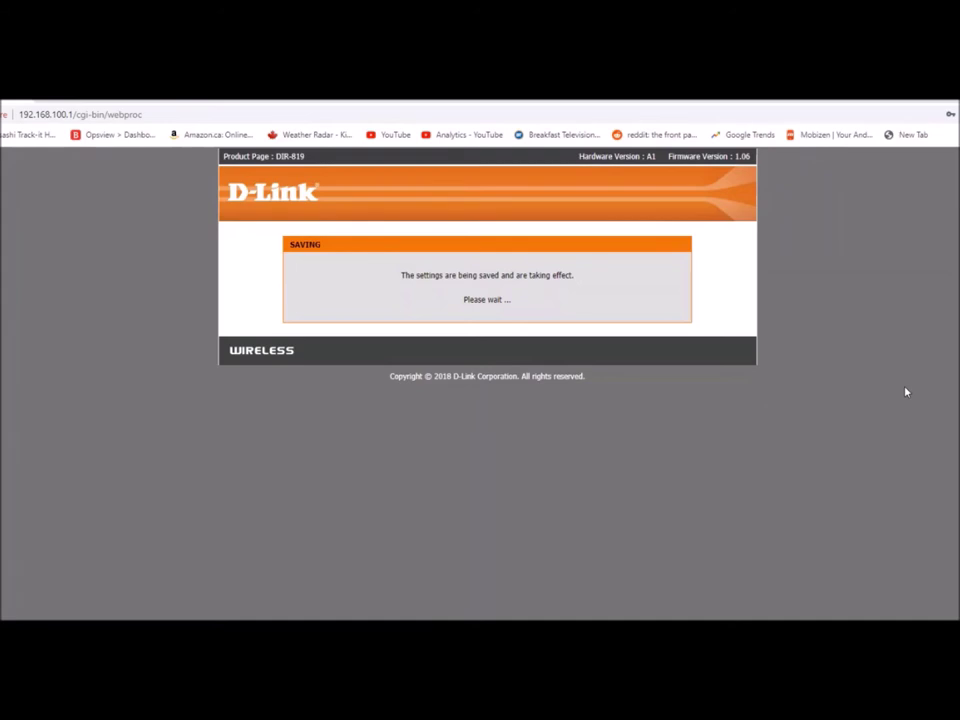
Log back into the router using the new administrator password.
click(485, 289)
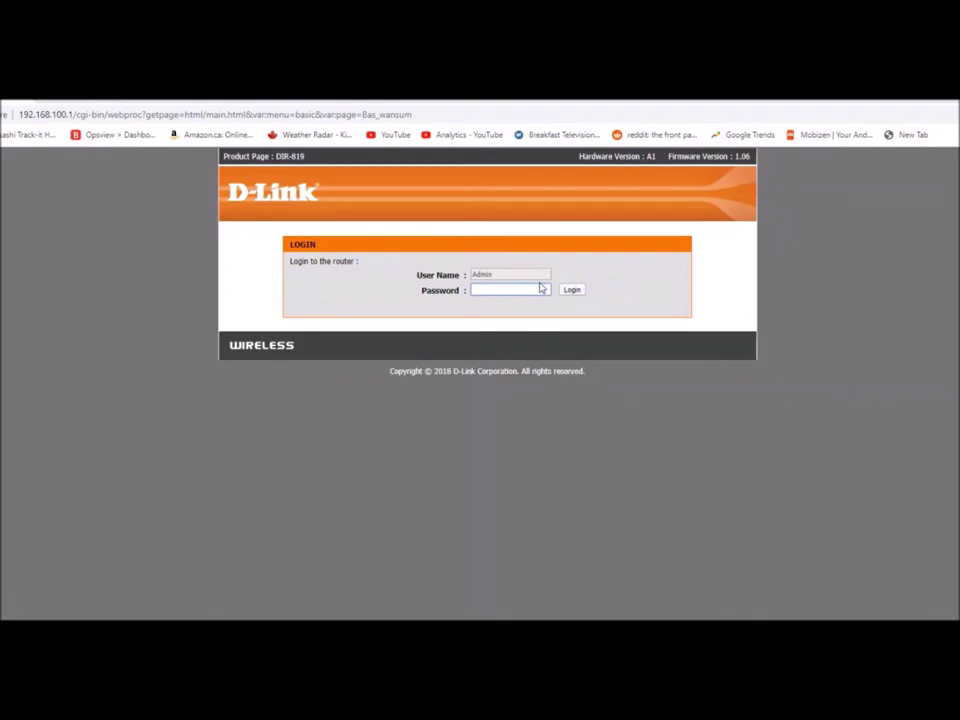
click(572, 290)
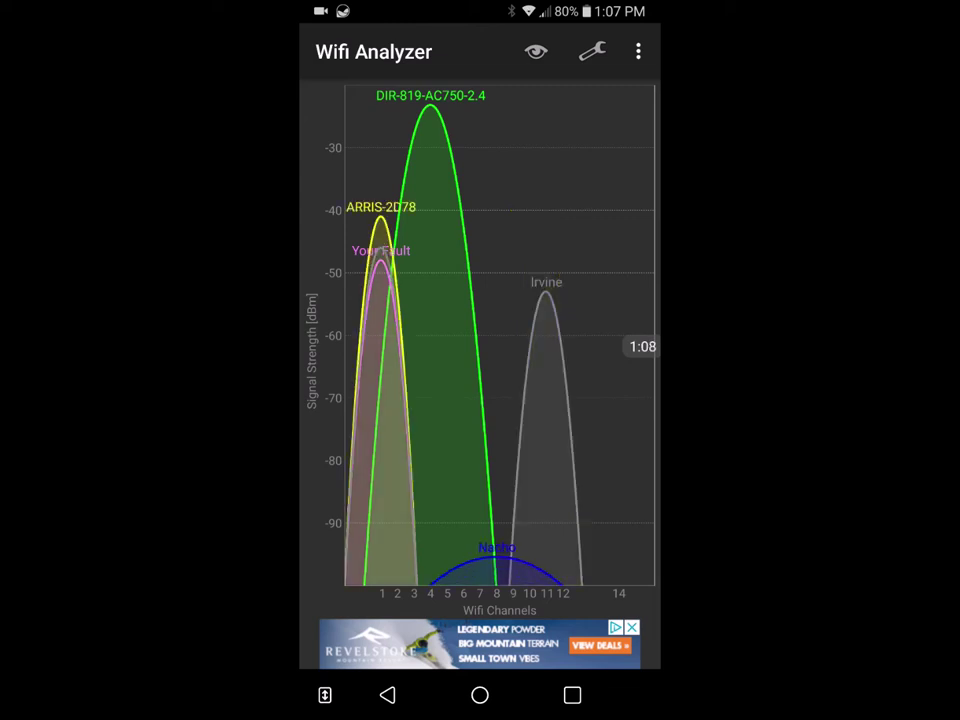
Switch Wifi Analyzer to 5 GHz and pan to channels 149–161 showing DIR-819-AC750-5GHZ.
click(319, 99)
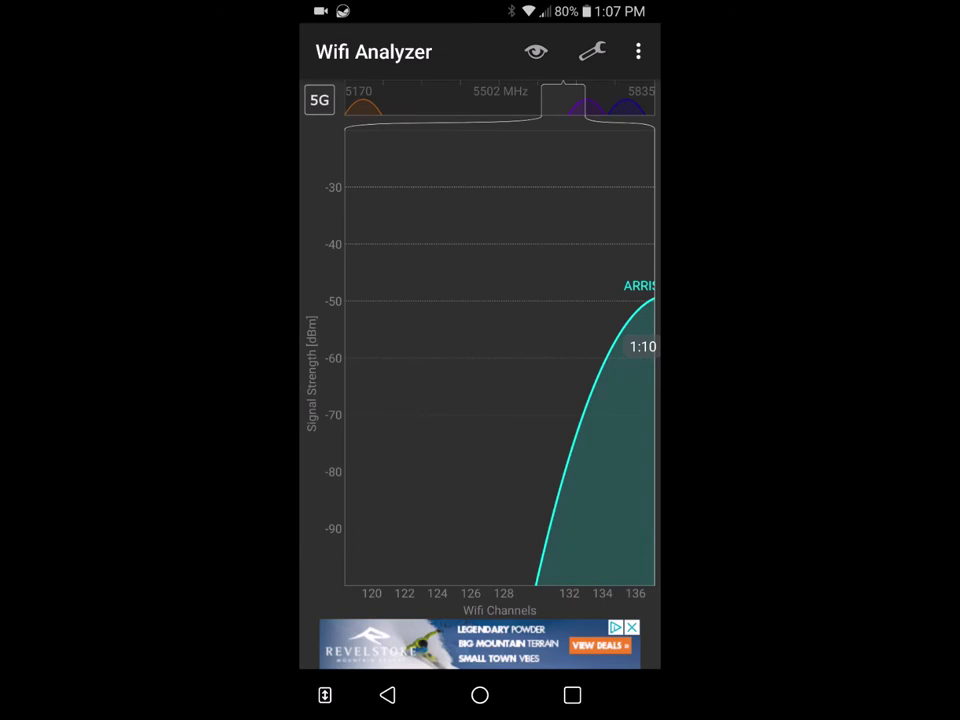
click(365, 100)
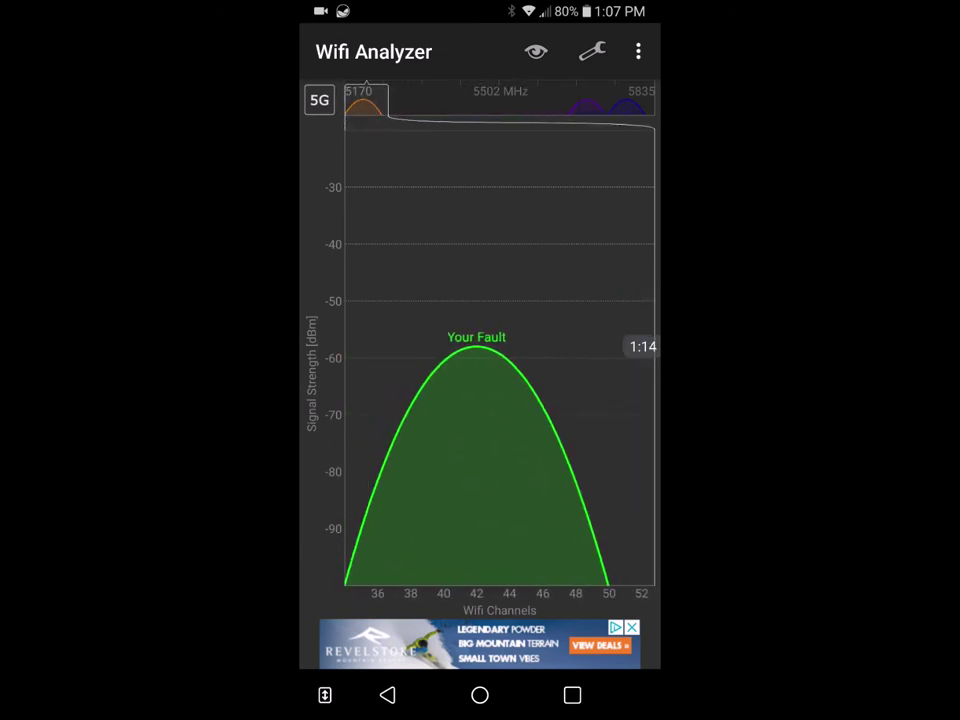
click(585, 100)
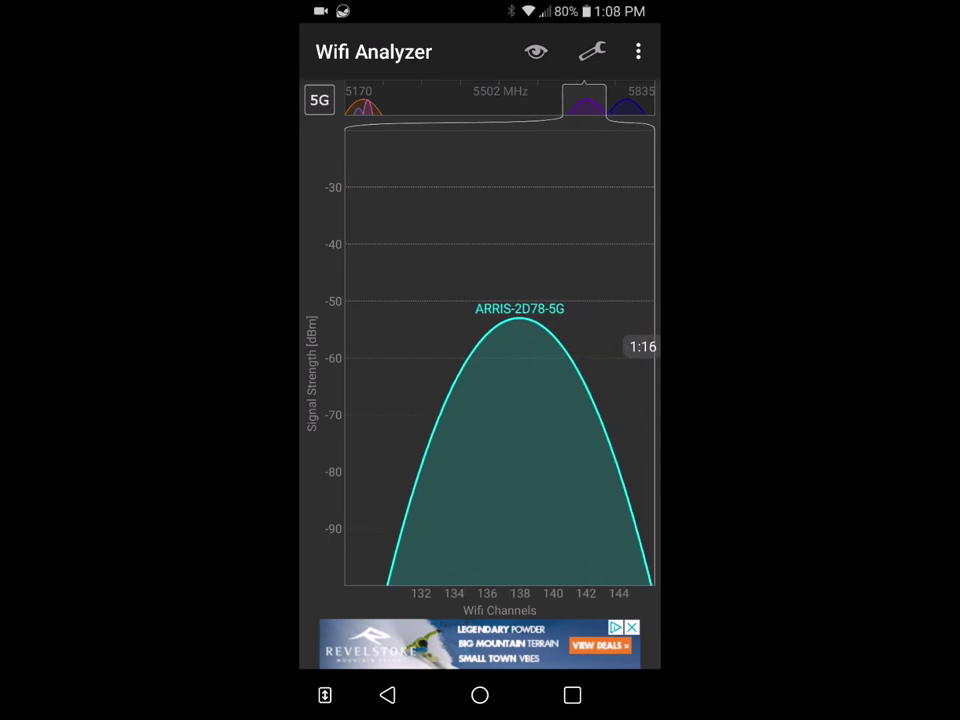
click(610, 100)
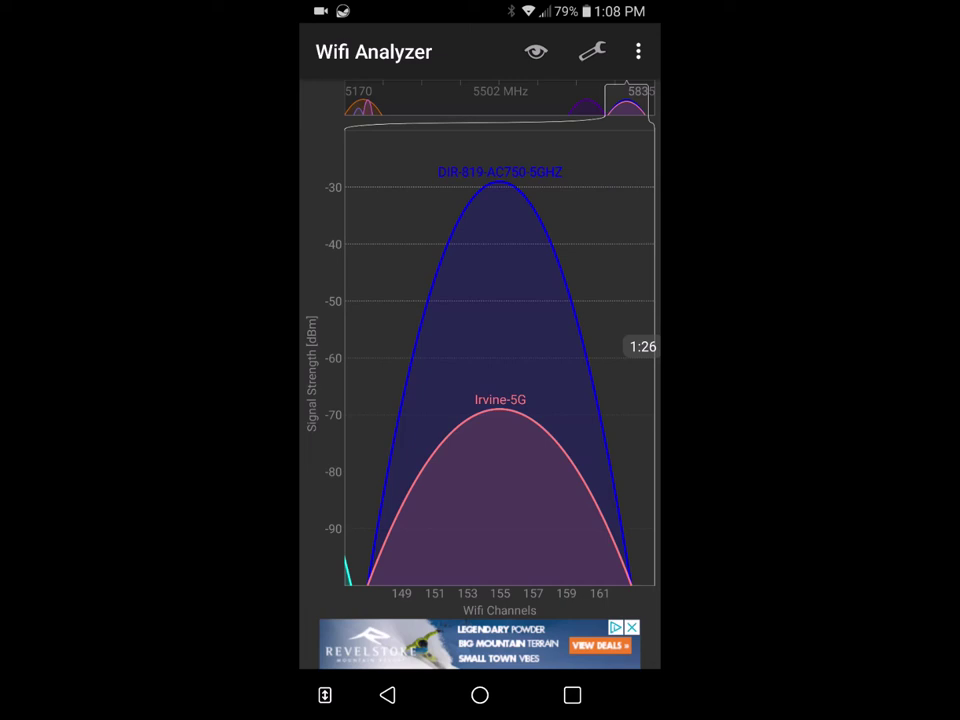
In WiFi Speed Test Pro, disable the internet test and run the local WiFi-only speed test.
click(572, 694)
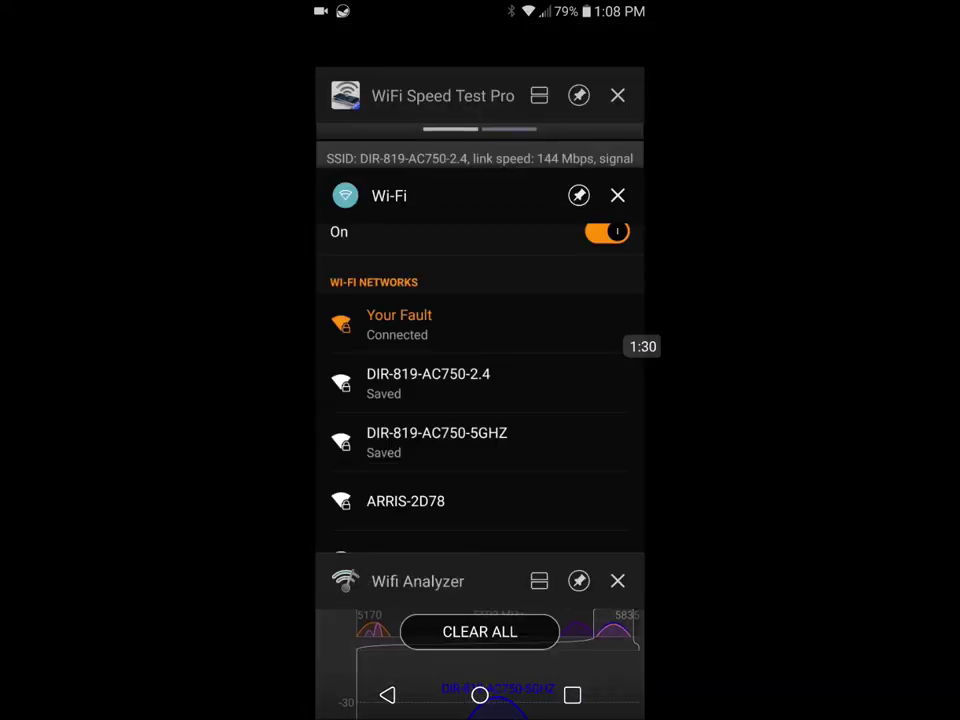
click(443, 95)
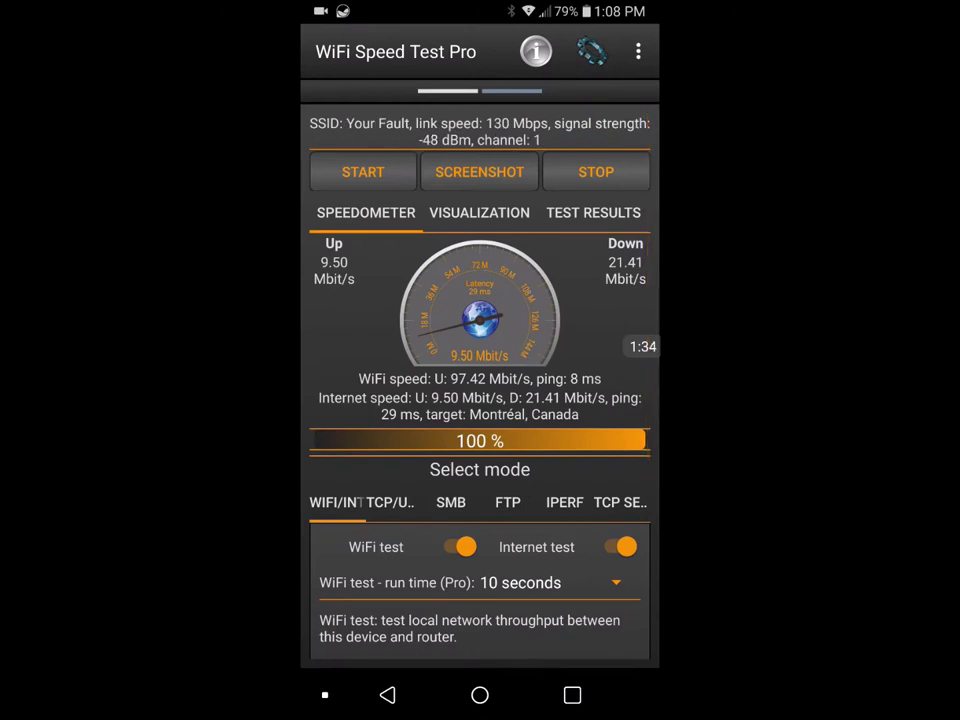
click(616, 547)
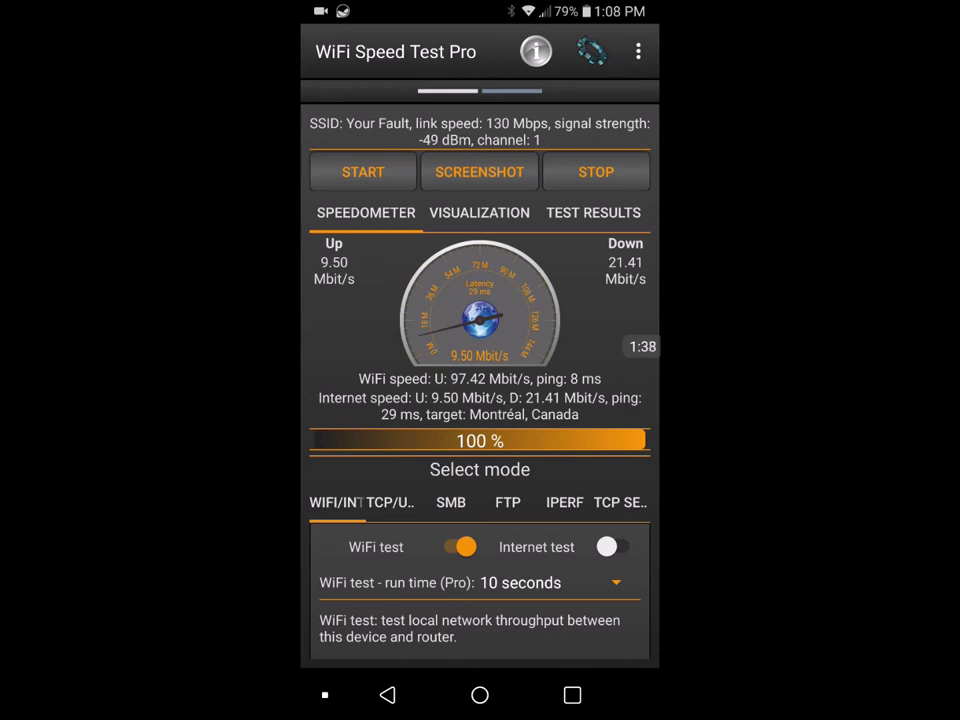
click(363, 172)
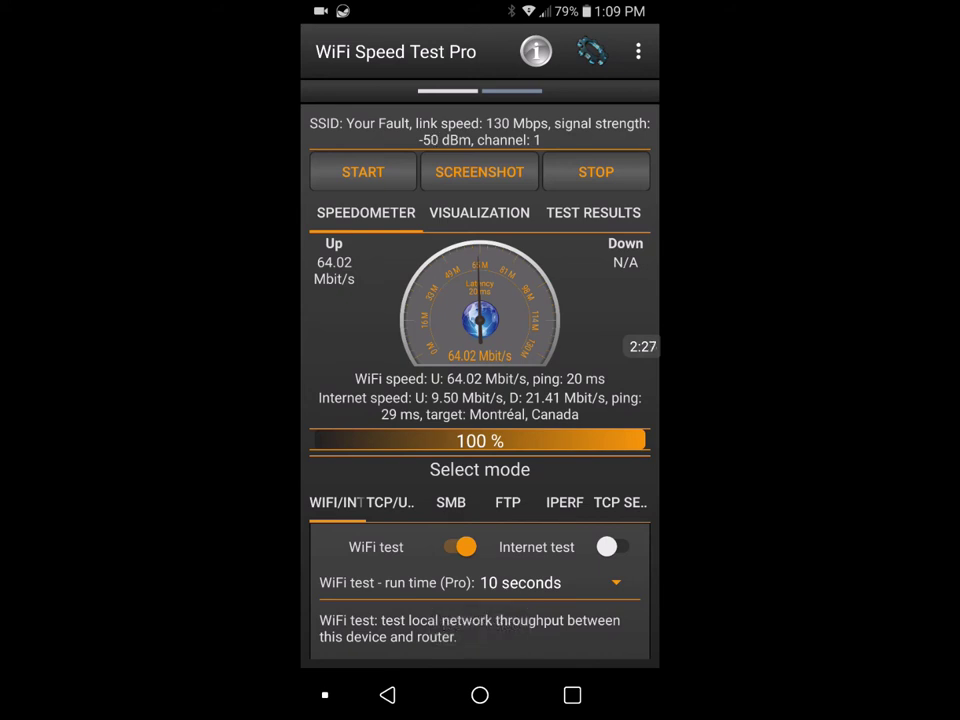
mouse_move(480, 5)
mouse_down()
mouse_move(480, 500)
mouse_move(480, 20)
mouse_up()
Connect to DIR-819-AC750-2.4, record a 77.80 Mbit/s WiFi speed, then return to the Wi-Fi list.
click(572, 694)
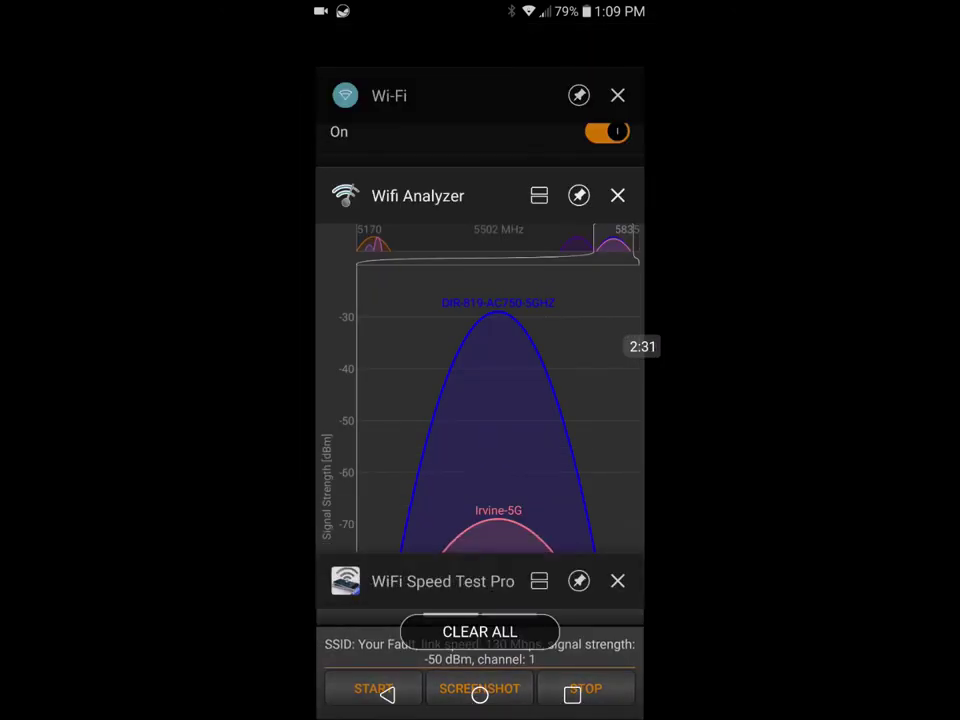
click(450, 110)
click(420, 259)
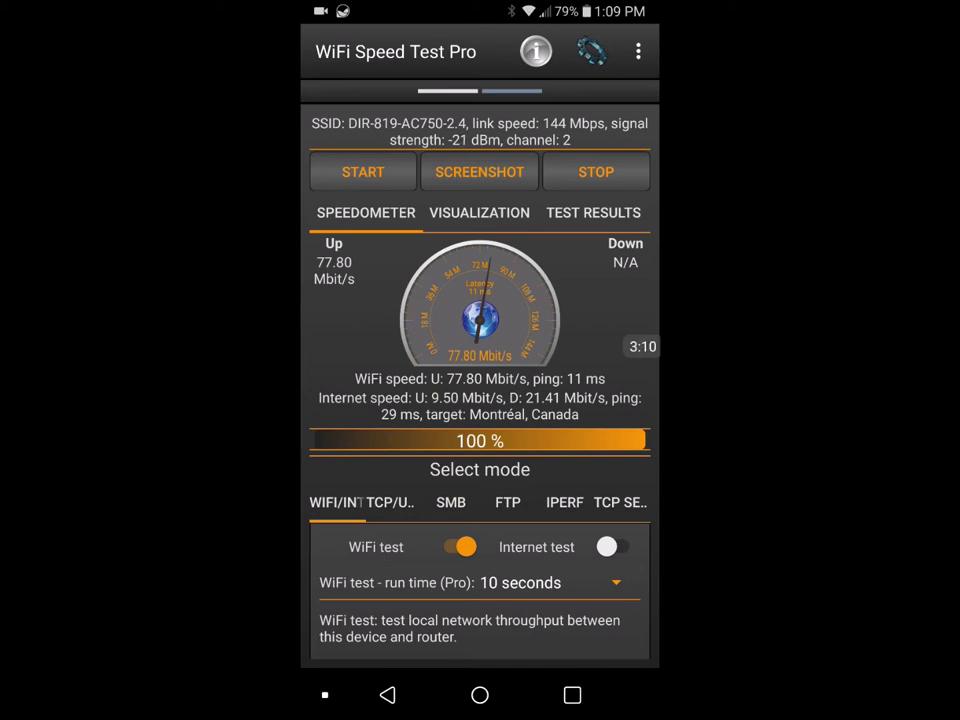
click(572, 694)
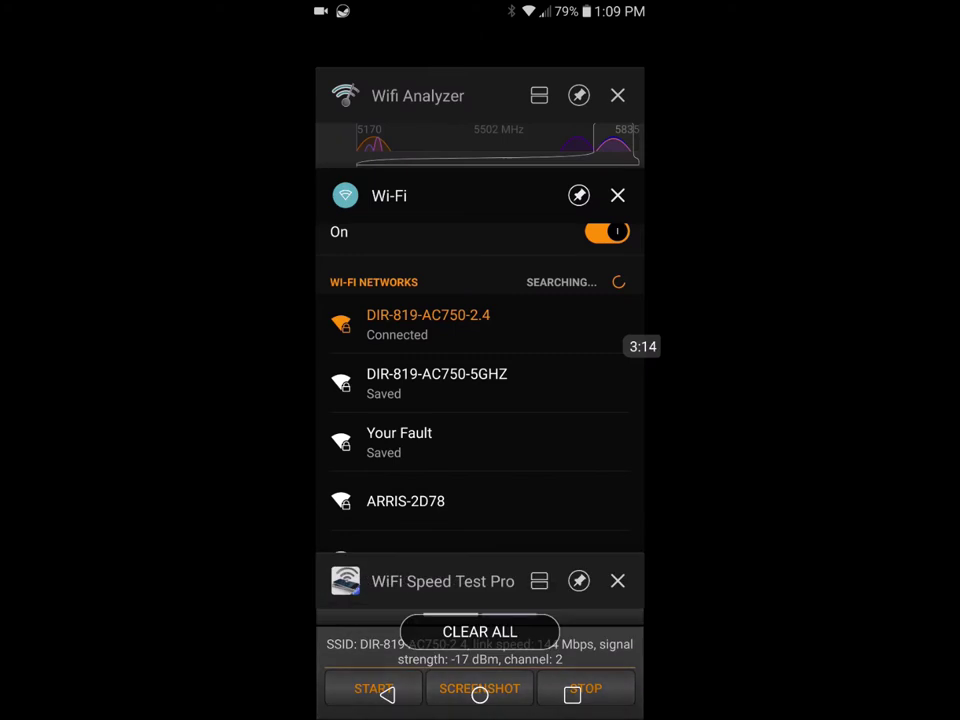
click(420, 196)
Connect to DIR-819-AC750-5GHZ and run the WiFi test: 299.87 Mbit/s upload, 17 ms ping.
click(440, 256)
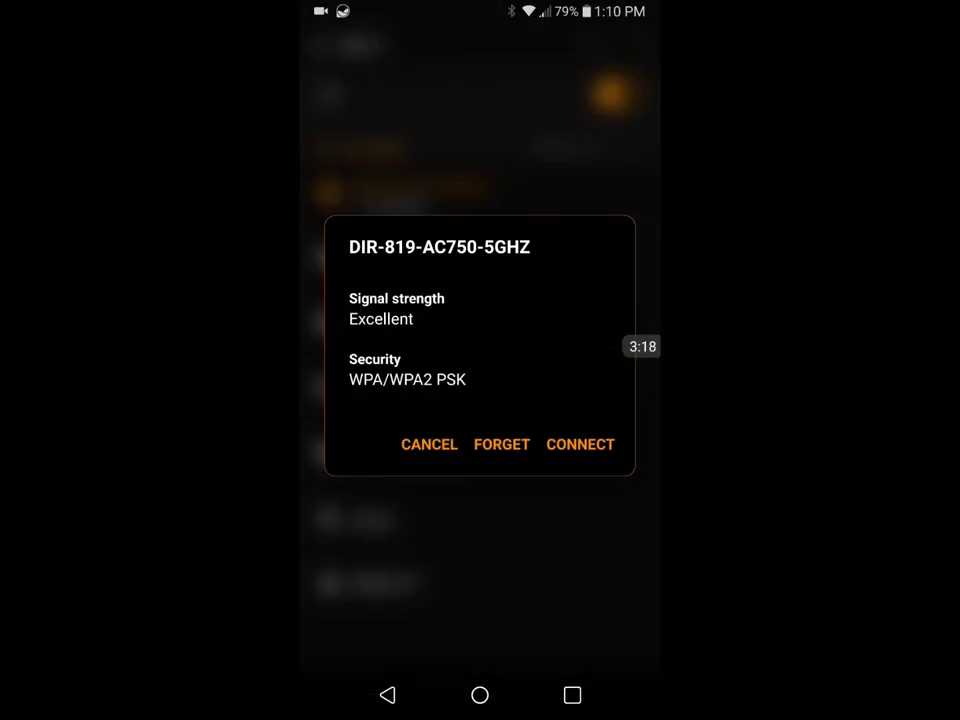
click(580, 444)
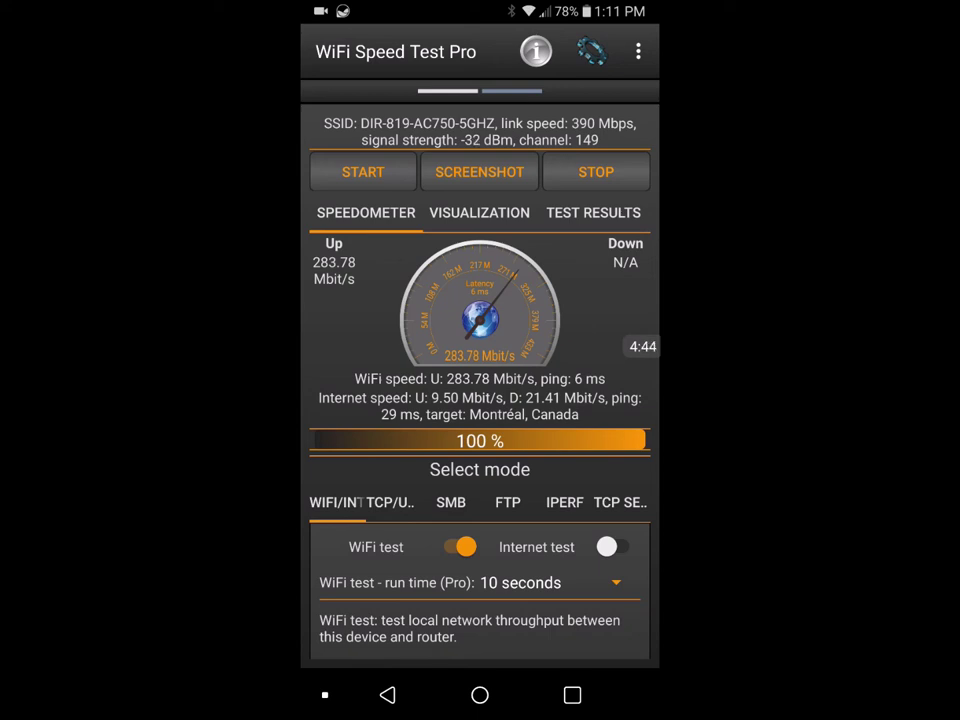
click(362, 172)
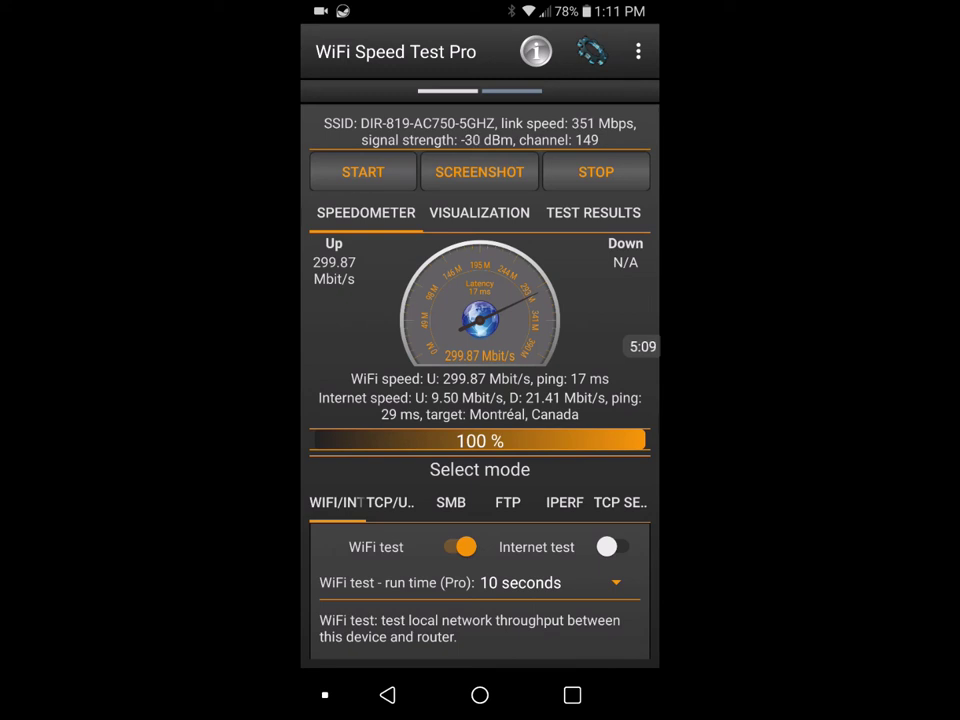
Run an internet-only test on 5 GHz: 86.89 Mbit/s down, 10.48 Mbit/s up, 27 ms ping.
click(461, 547)
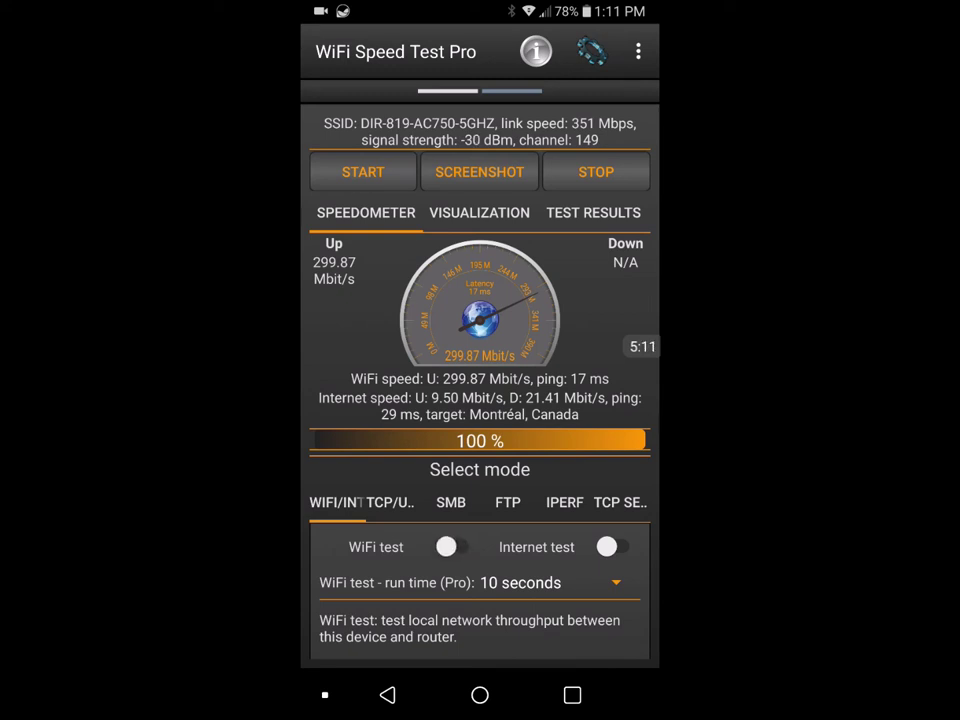
click(612, 547)
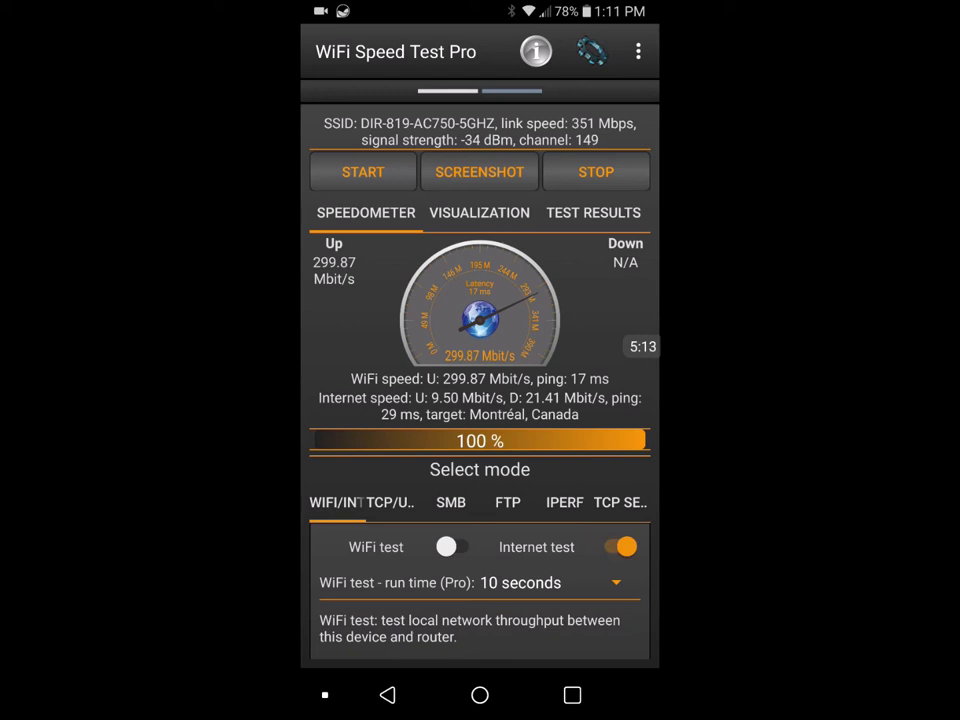
click(362, 172)
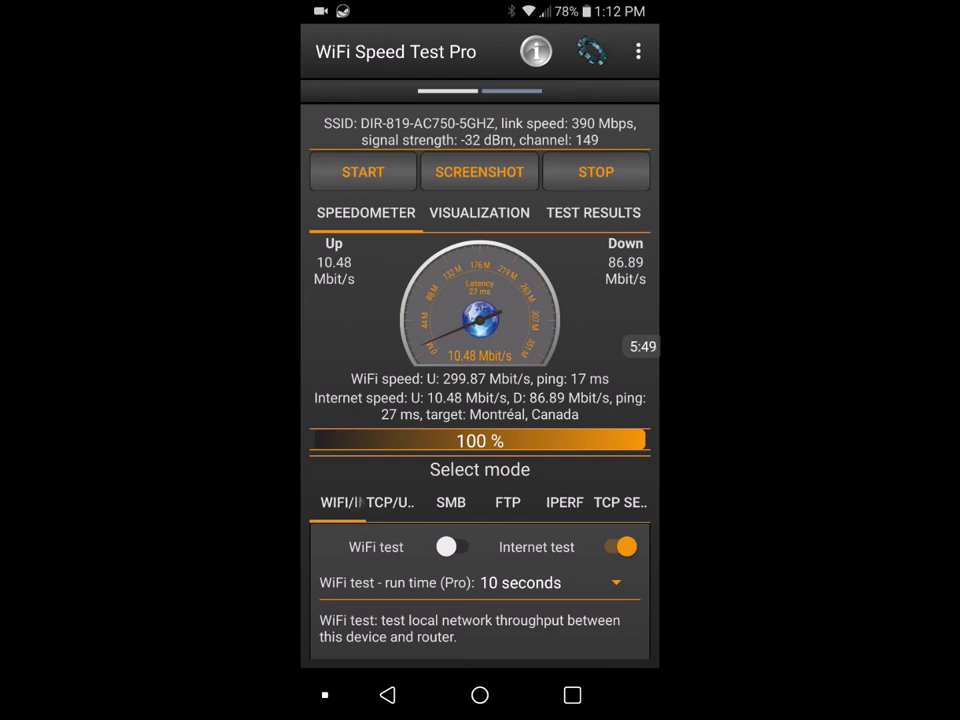
click(572, 694)
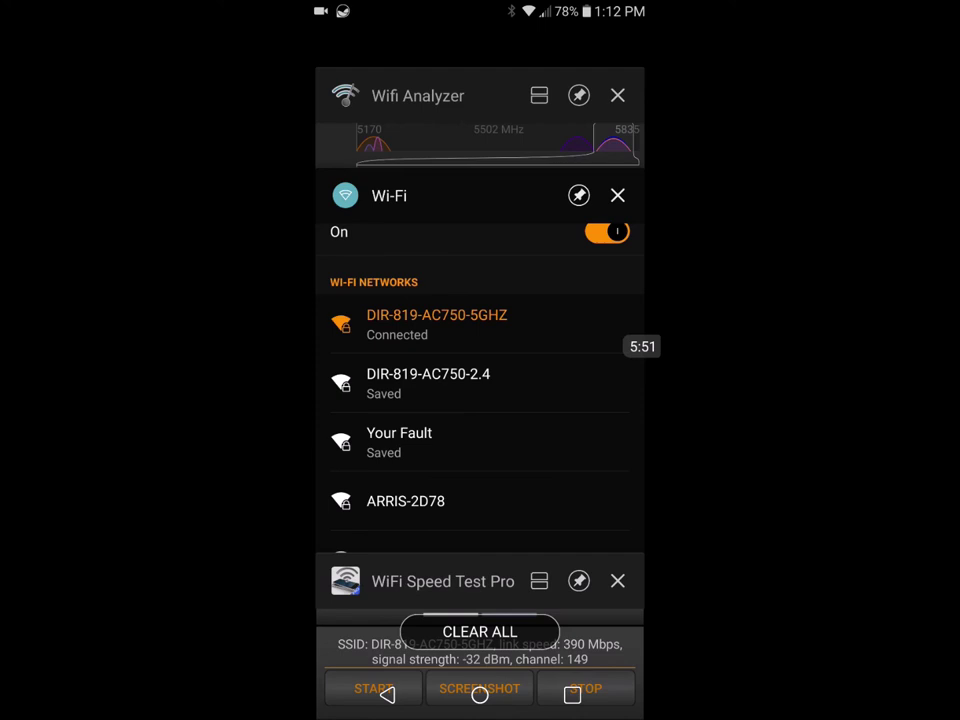
Glance at Wifi Analyzer, reconnect the phone to Your Fault, and return to WiFi Speed Test Pro.
click(450, 140)
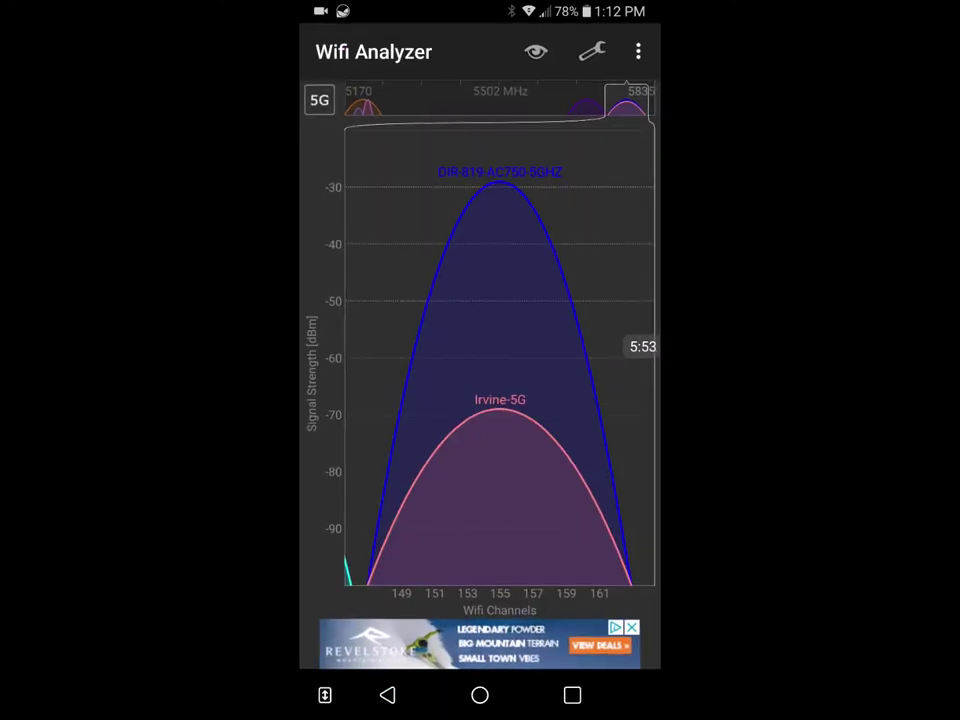
click(572, 694)
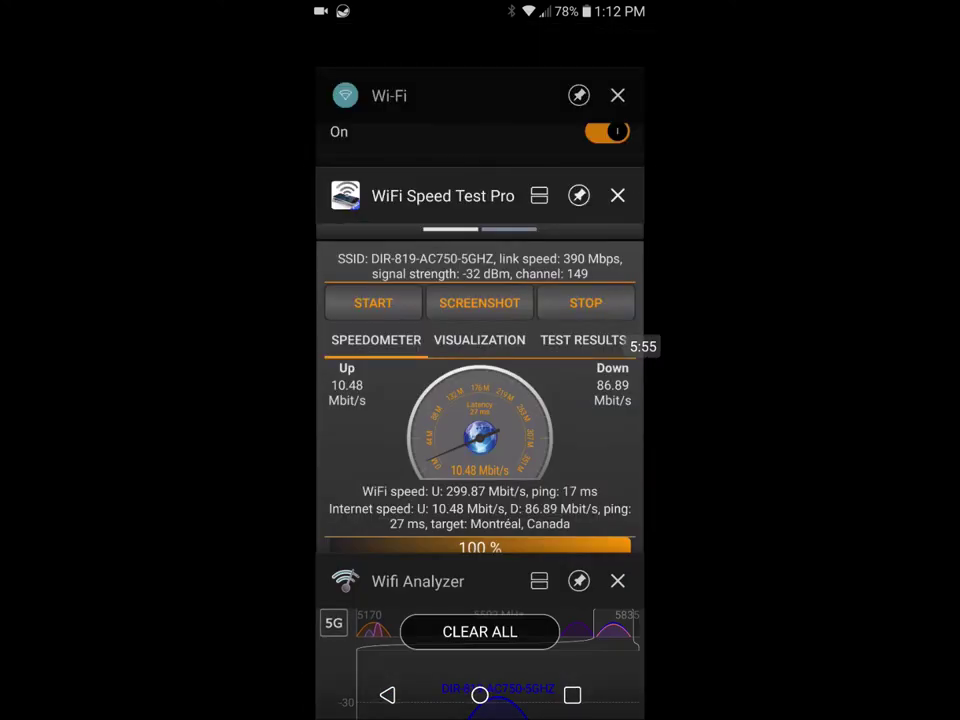
scroll(480, 400, up, 2)
click(450, 140)
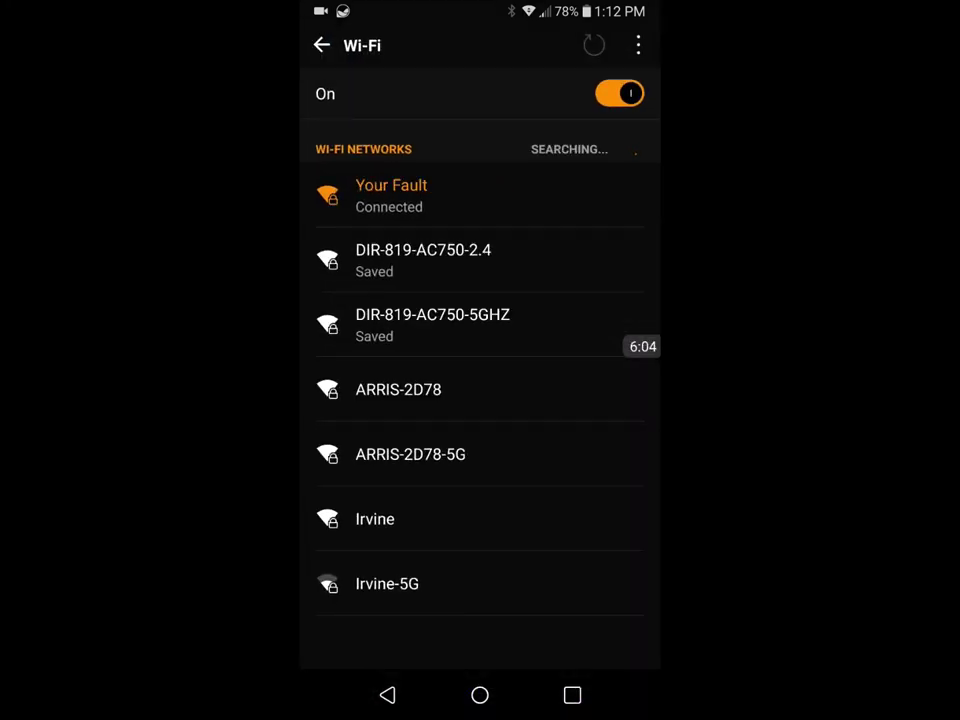
click(572, 694)
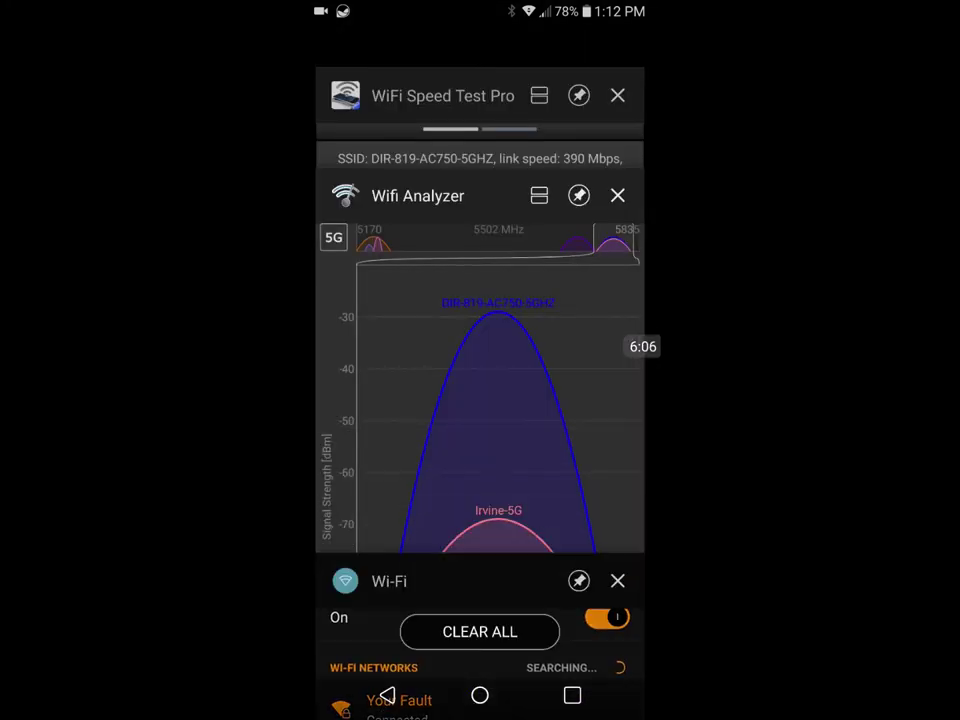
click(443, 96)
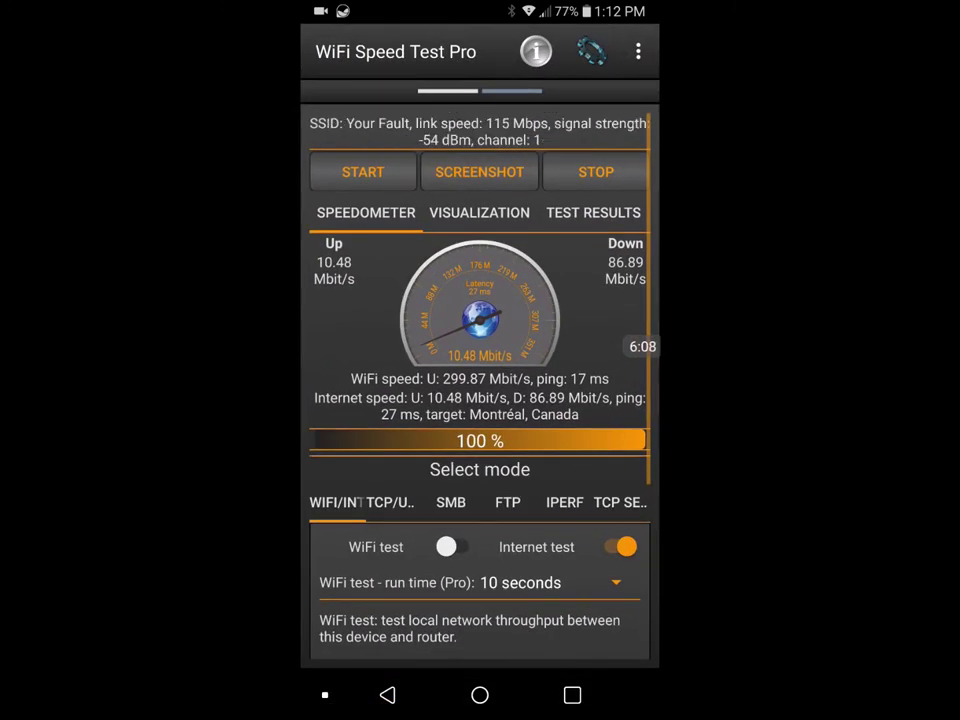